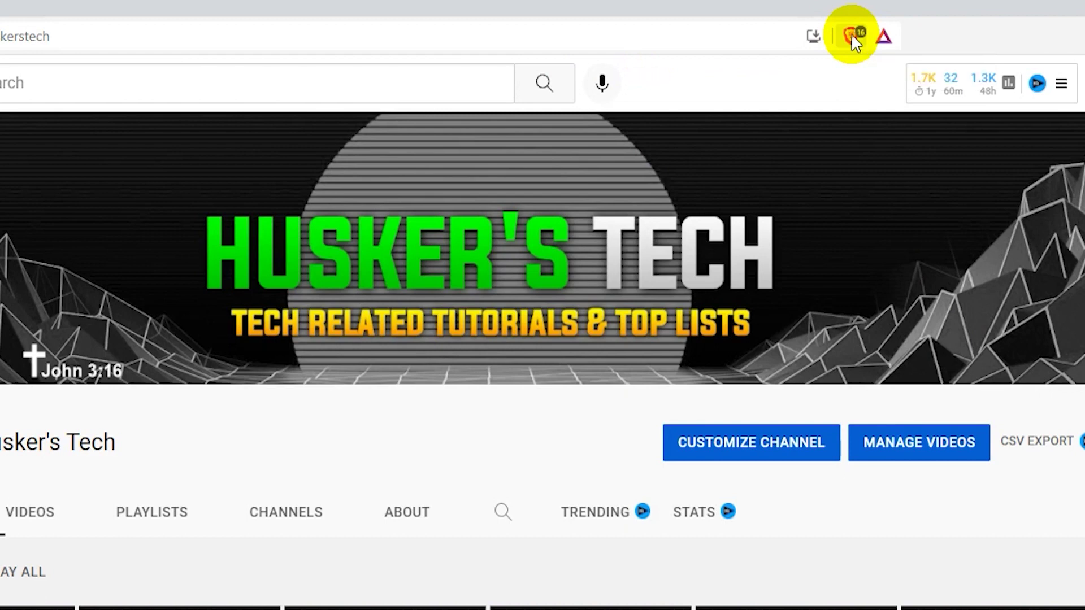
Step: Check YouTube's Shields tracker and ad blocking and keep it at Standard
{"action": "left_click", "coordinate": [851, 33]}
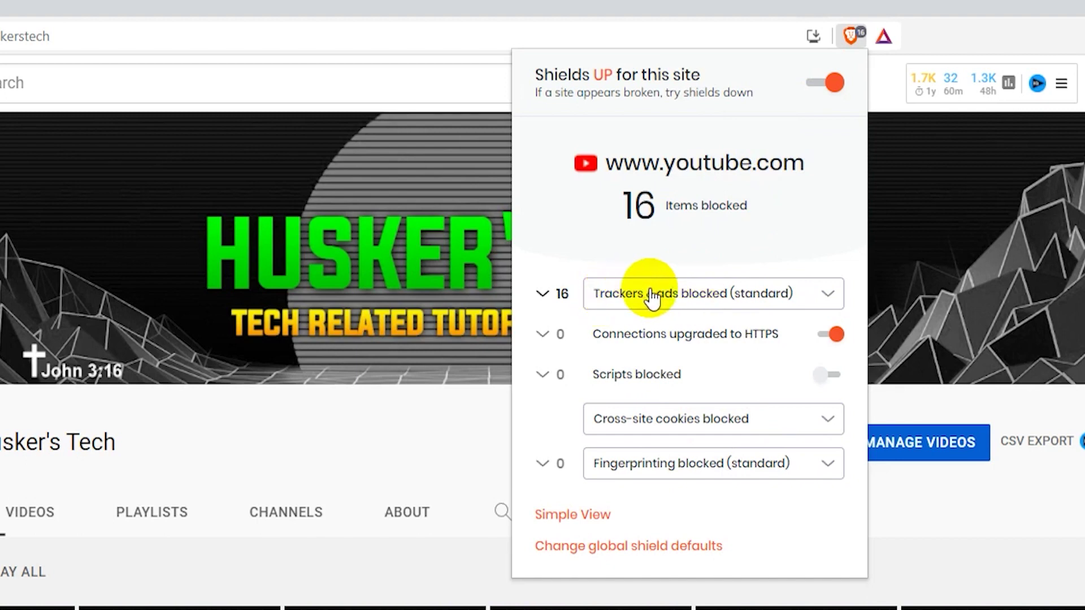
{"action": "left_click", "coordinate": [742, 301]}
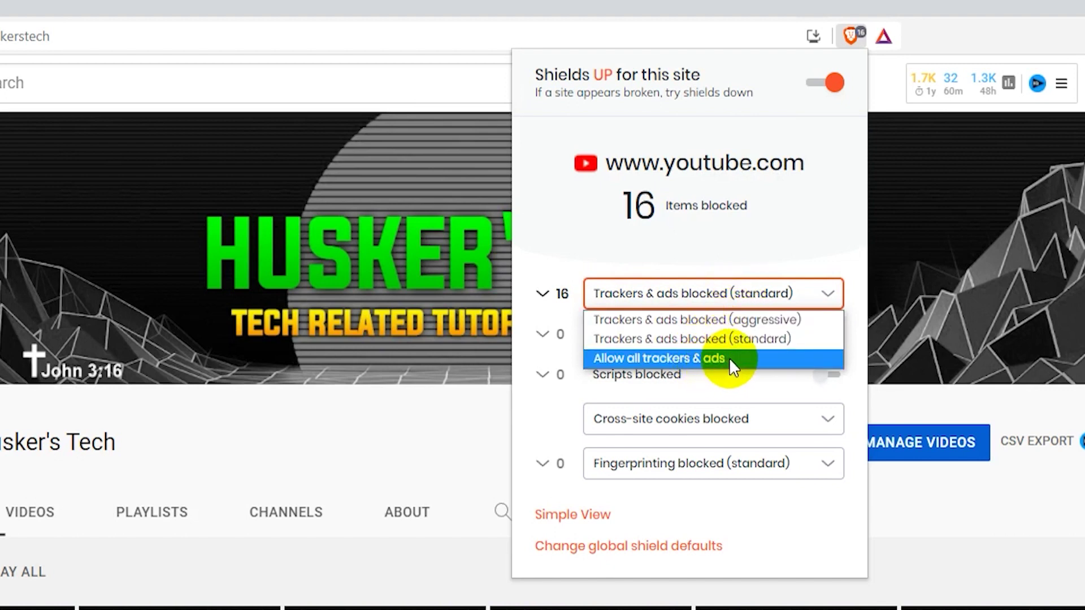
{"action": "left_click", "coordinate": [776, 342]}
{"action": "left_click", "coordinate": [948, 39]}
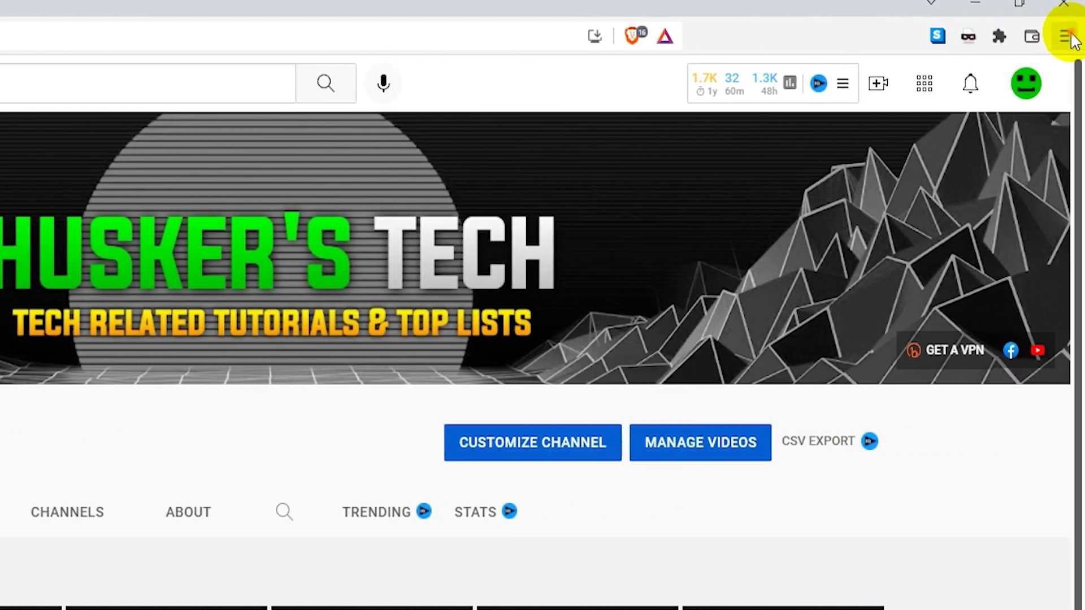
Step: Go to the Shields section of Brave's settings
{"action": "left_click", "coordinate": [1066, 36]}
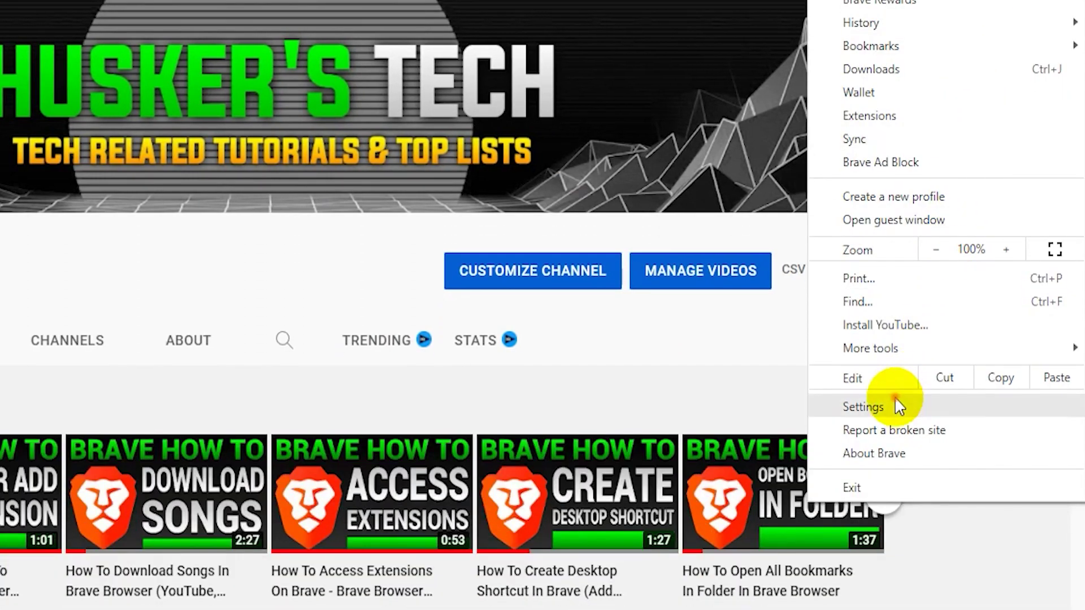
{"action": "left_click", "coordinate": [894, 397]}
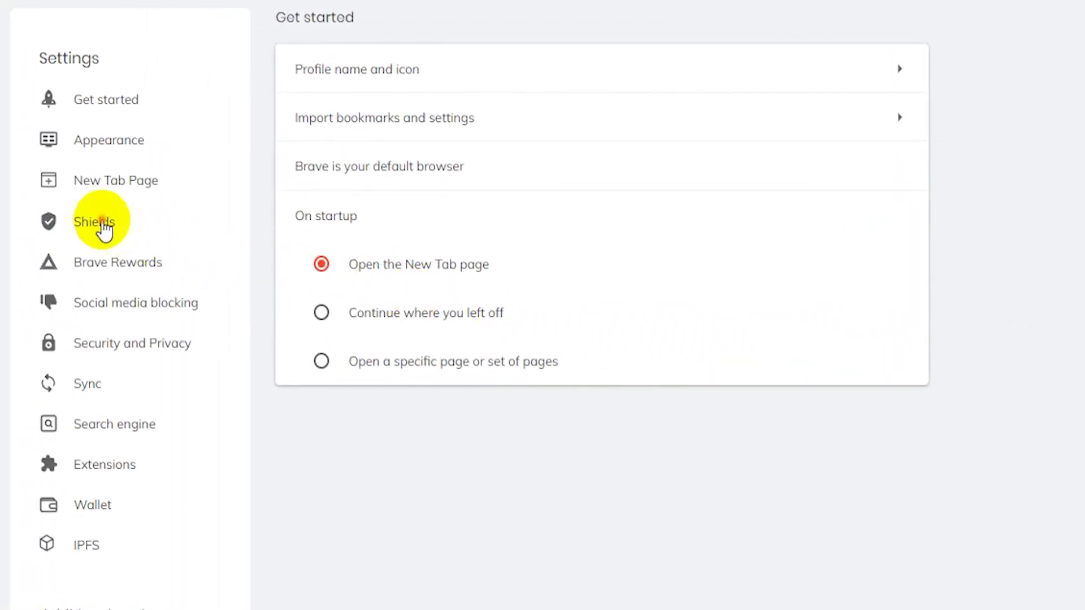
{"action": "left_click", "coordinate": [103, 227]}
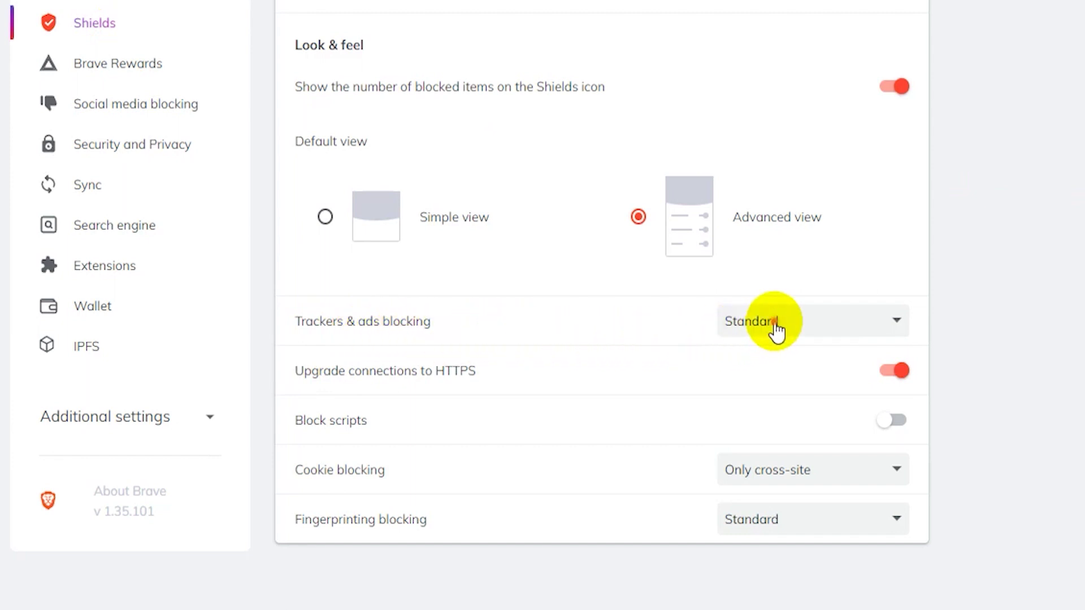
Step: Change the default Trackers & ads blocking from Standard to Disabled
{"action": "left_click", "coordinate": [777, 331]}
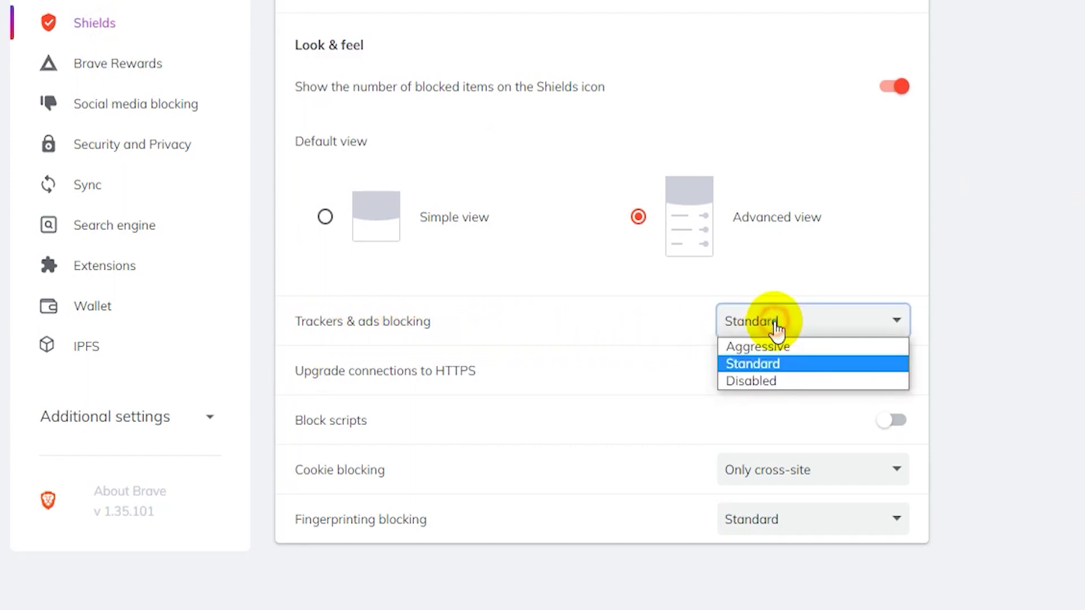
{"action": "left_click", "coordinate": [774, 382]}
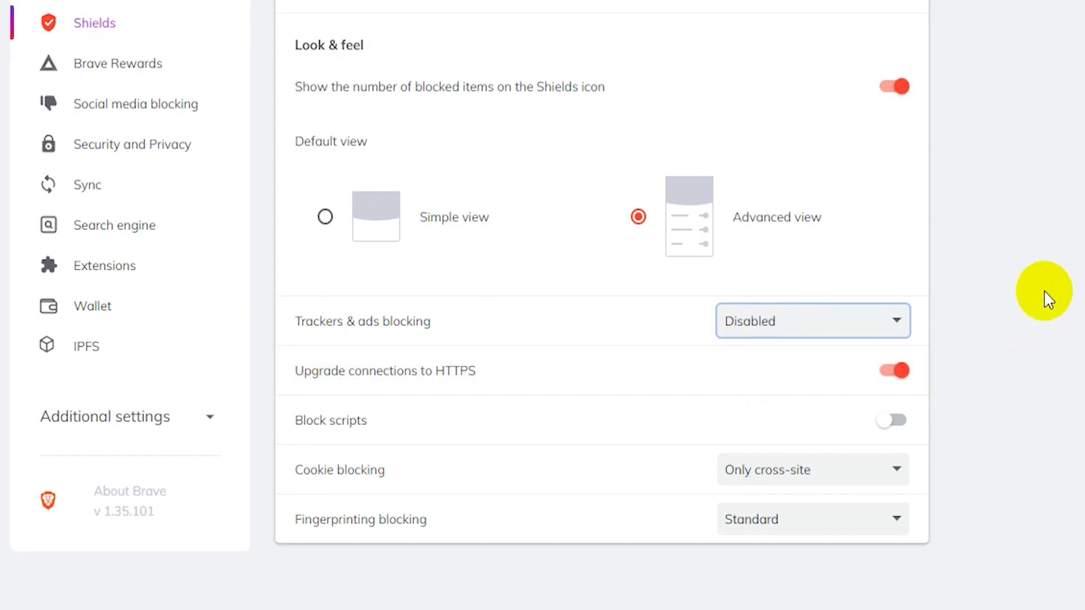